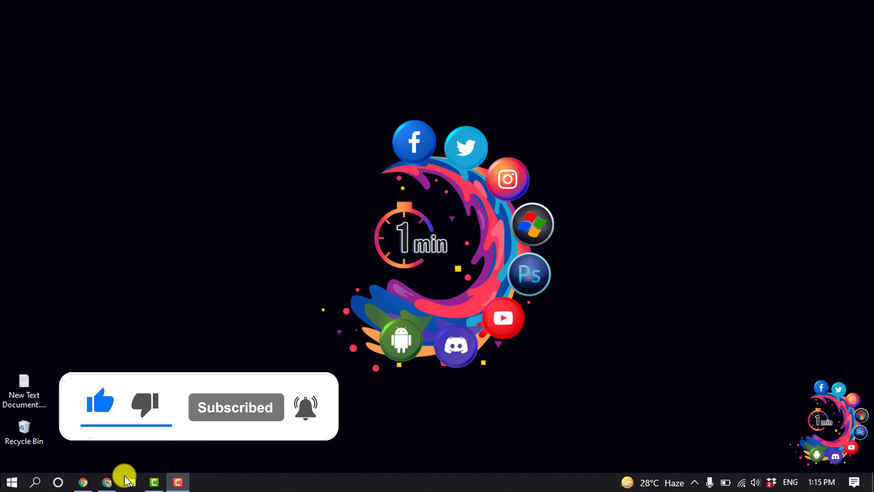
Compose a Gmail message with subject 'Test Emails' and a short template body, save it as a draft, then return to the Untitled spreadsheet
click(107, 480)
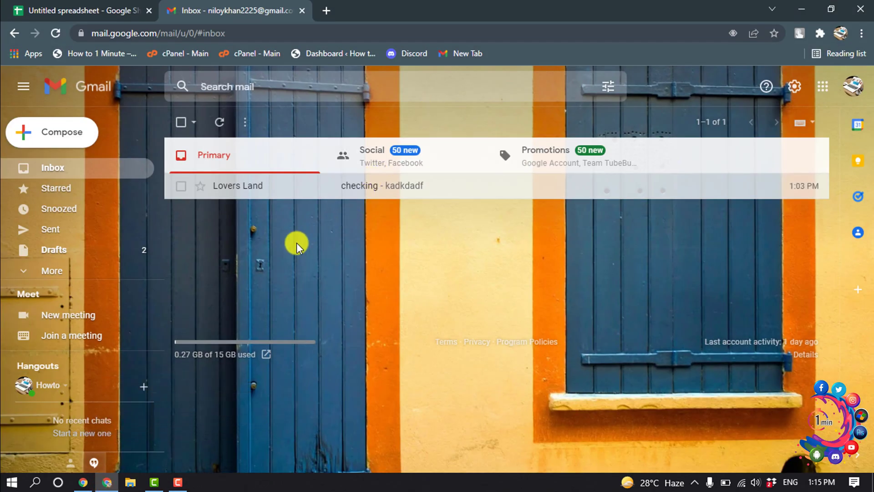
click(72, 134)
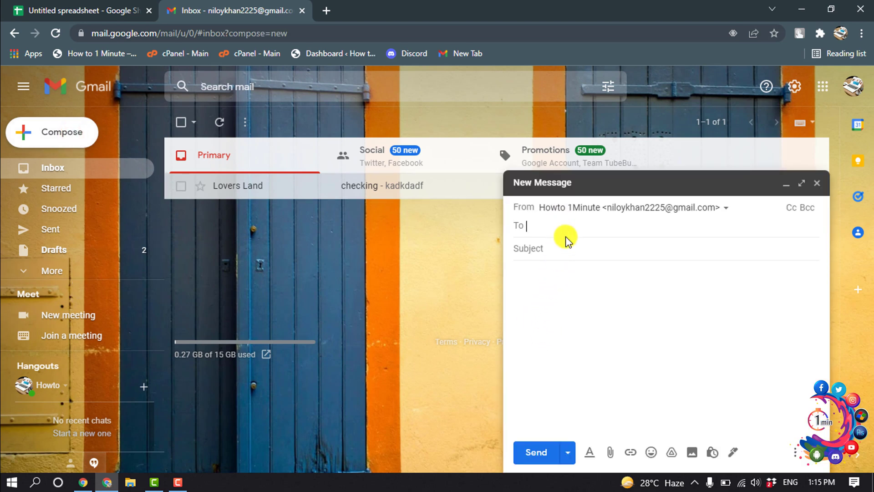
click(553, 247)
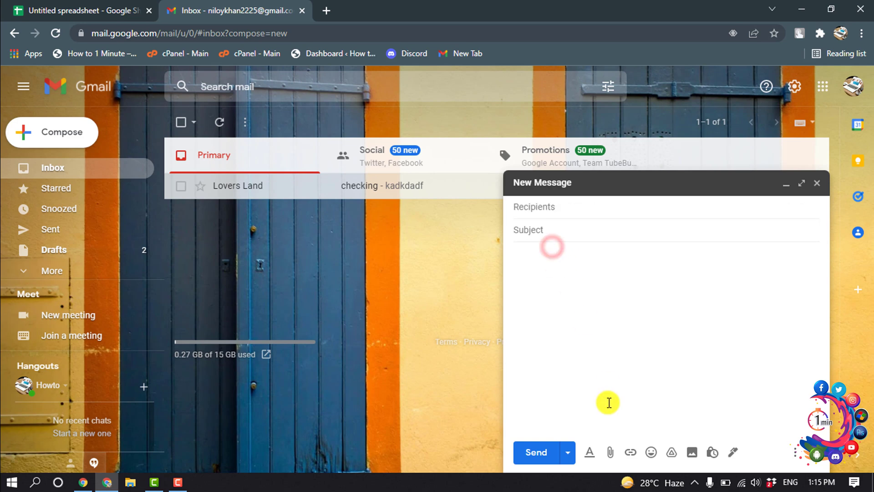
text(Test Emails)
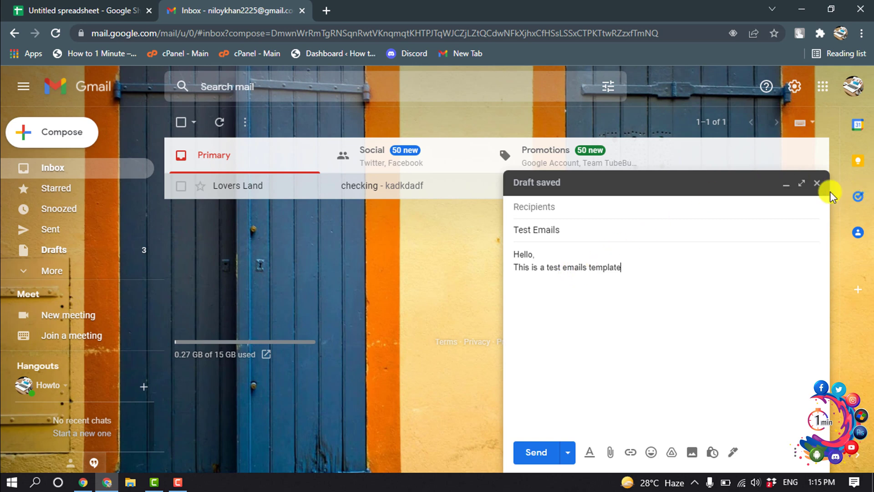
click(817, 183)
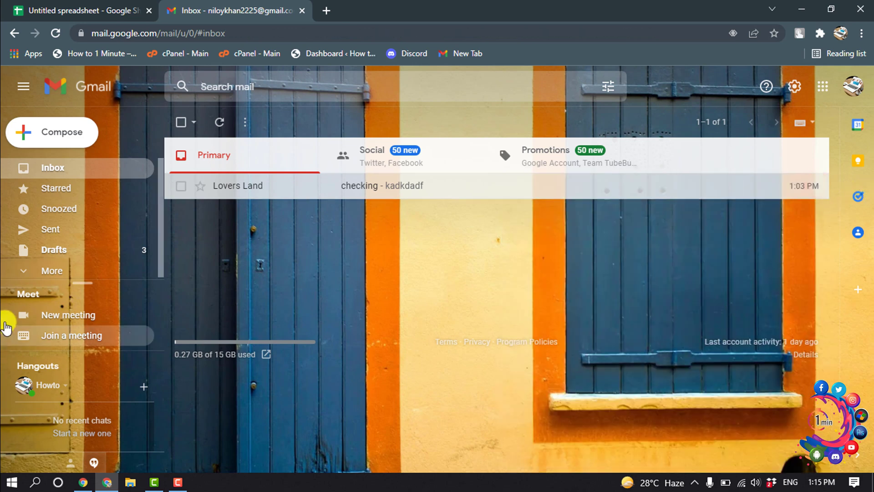
click(64, 251)
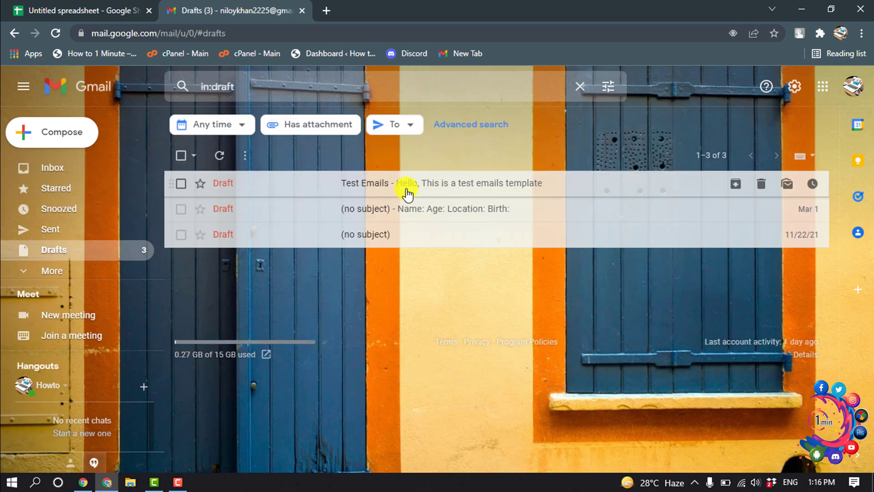
click(10, 5)
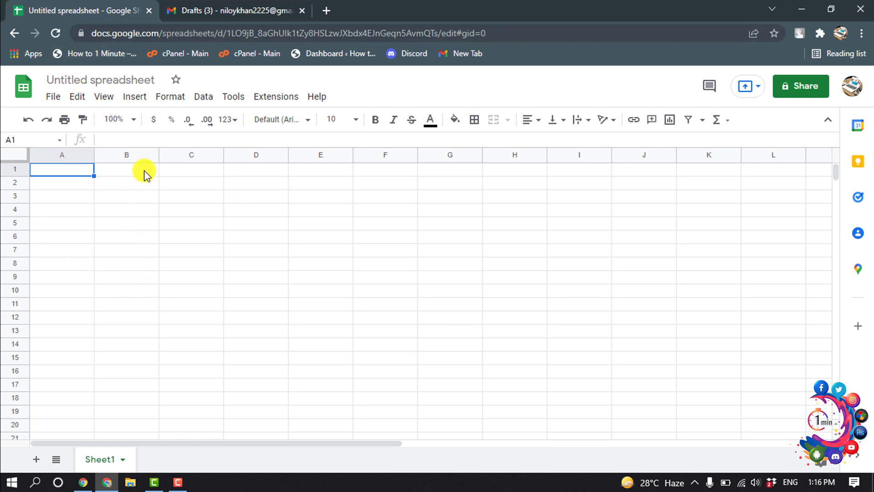
From Extensions > Add-ons > Get add-ons, search 'yet' and pick Yet Another Mail Merge: Mail Merge for Gmail
click(277, 100)
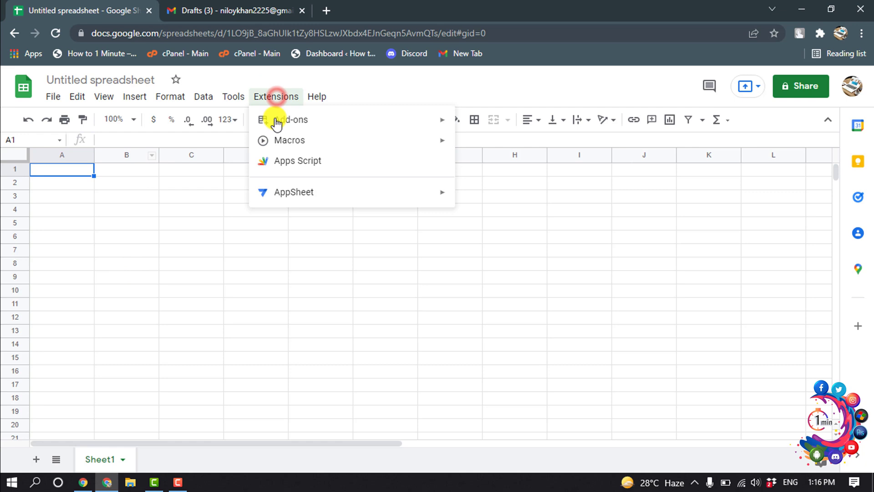
mouse_move(308, 125)
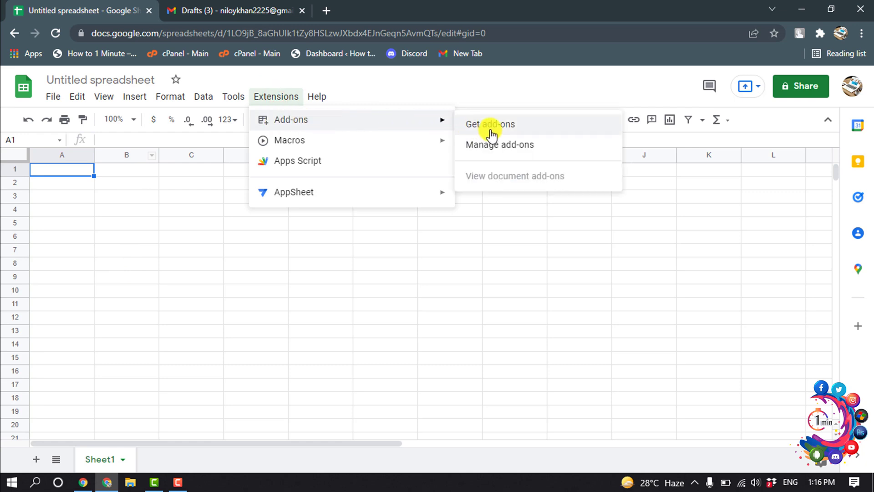
click(508, 129)
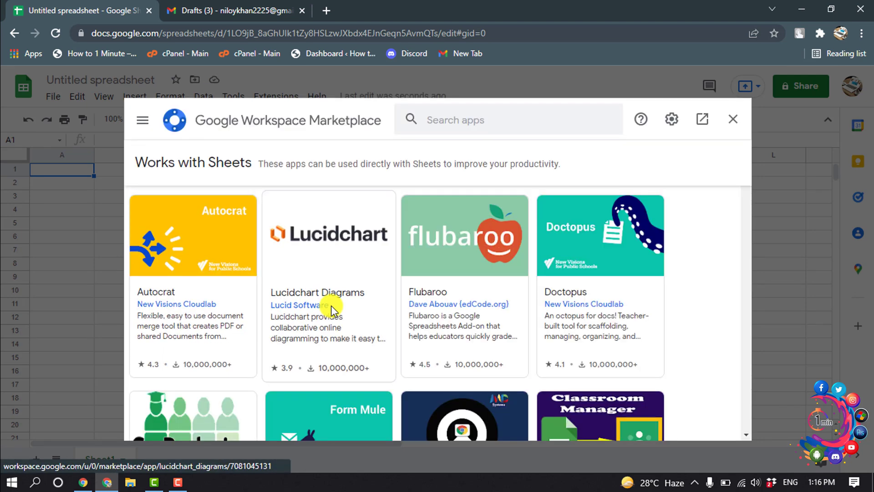
click(466, 121)
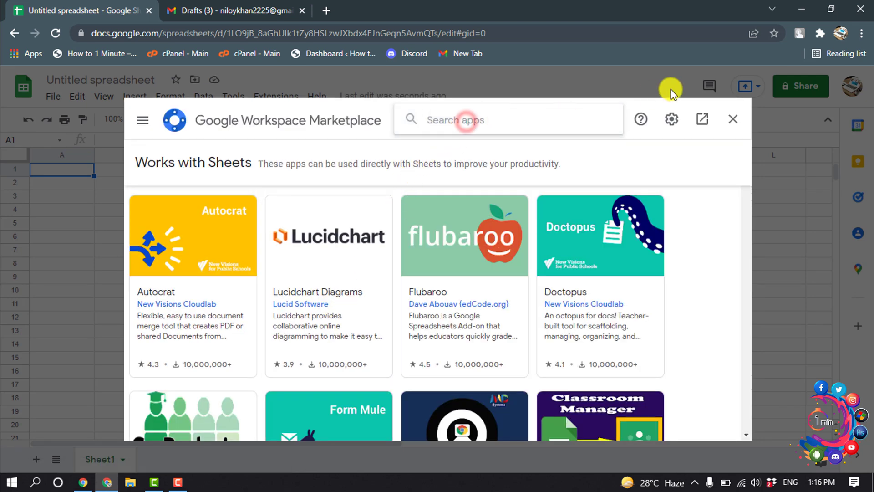
text(yet)
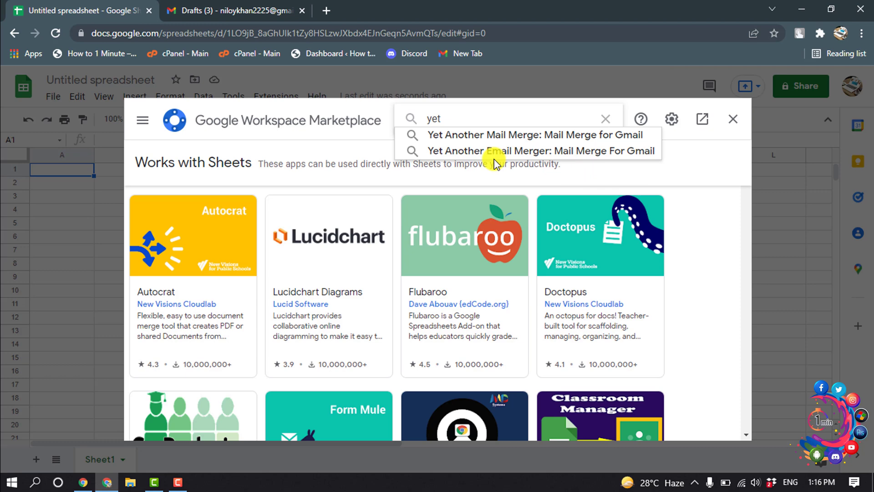
click(545, 136)
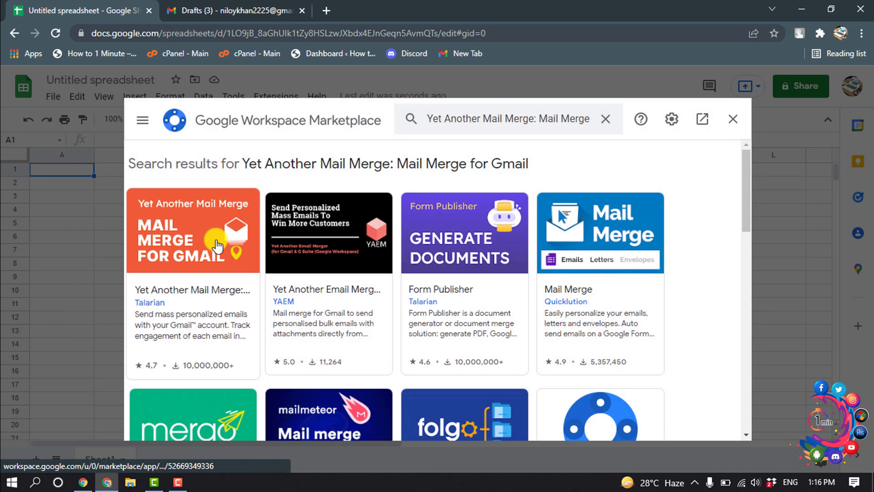
Open the Yet Another Mail Merge listing, install it and confirm the install prompt
click(189, 261)
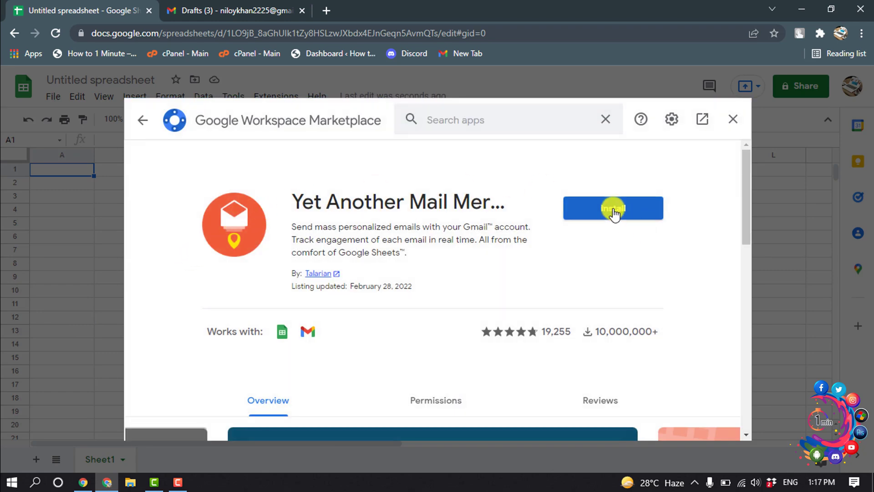
click(610, 213)
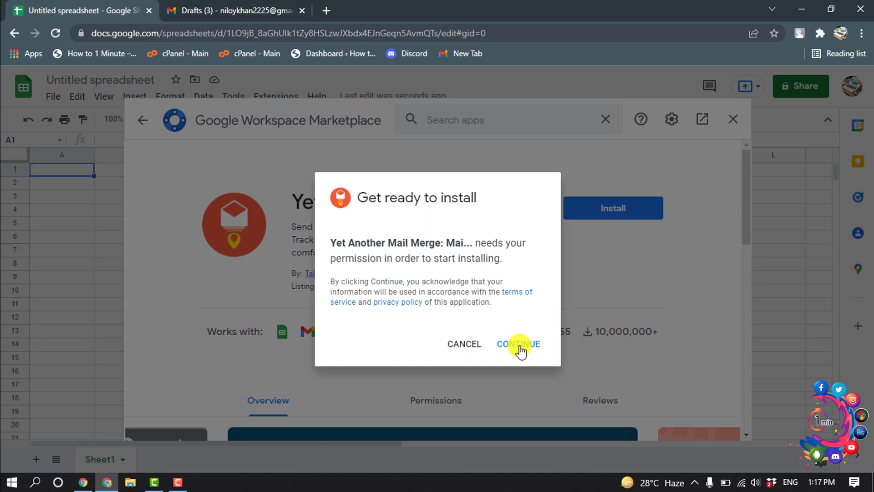
click(519, 347)
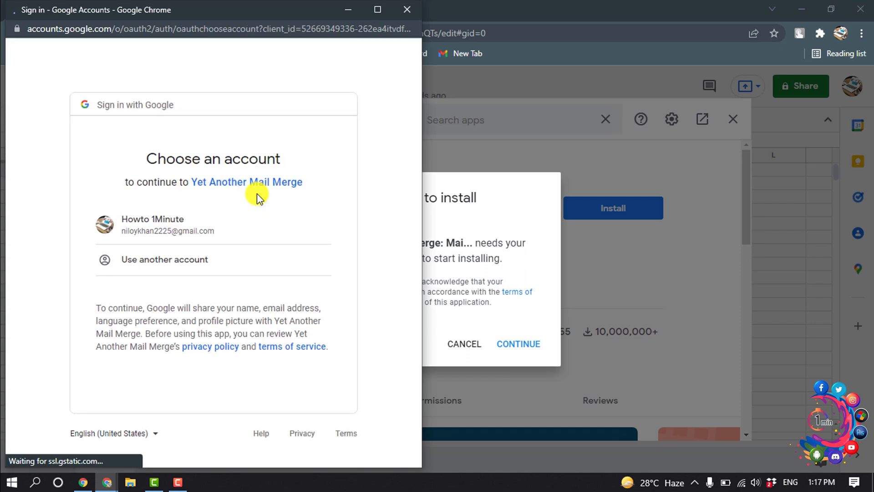
Choose the signed-in Google account and allow the add-on's requested permissions
click(153, 231)
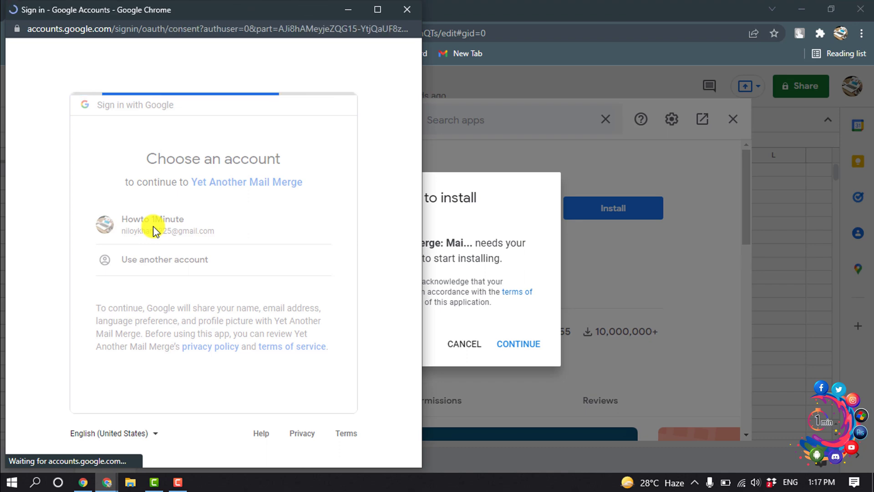
scroll(230, 219, down, 12)
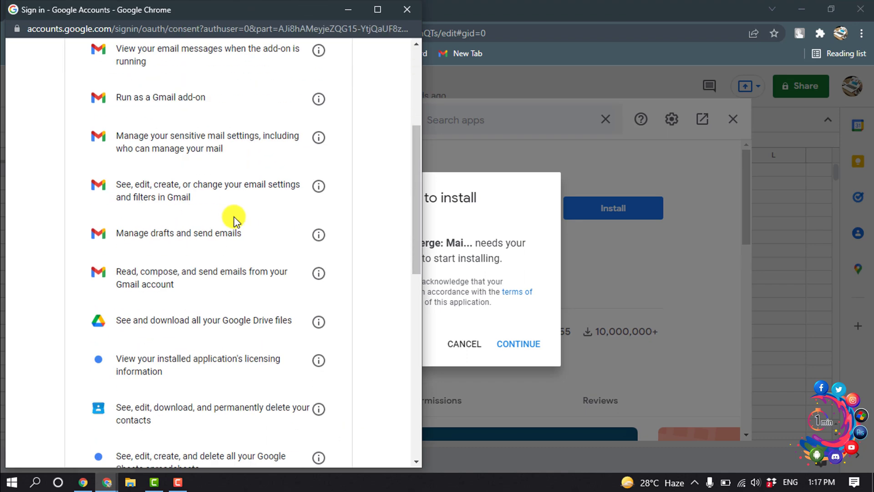
scroll(326, 412, down, 3)
click(272, 379)
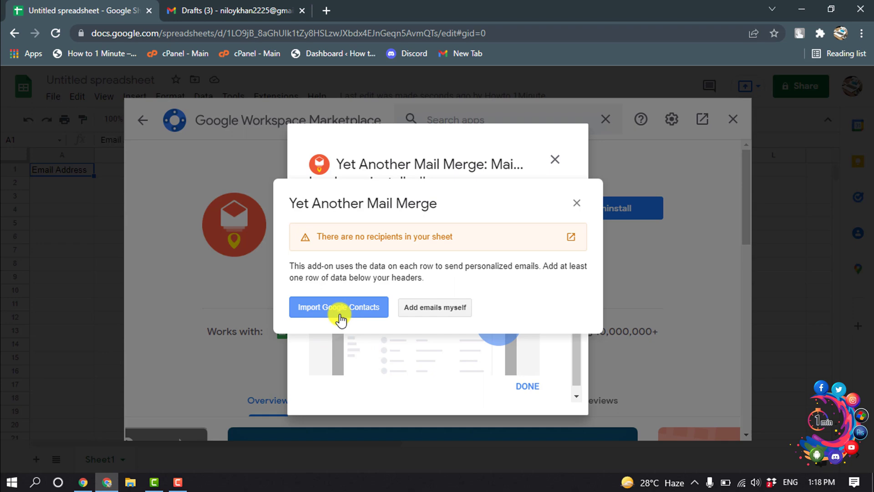
Choose to add emails manually, creating Email Address and Full Name columns, and close the success dialog
click(431, 309)
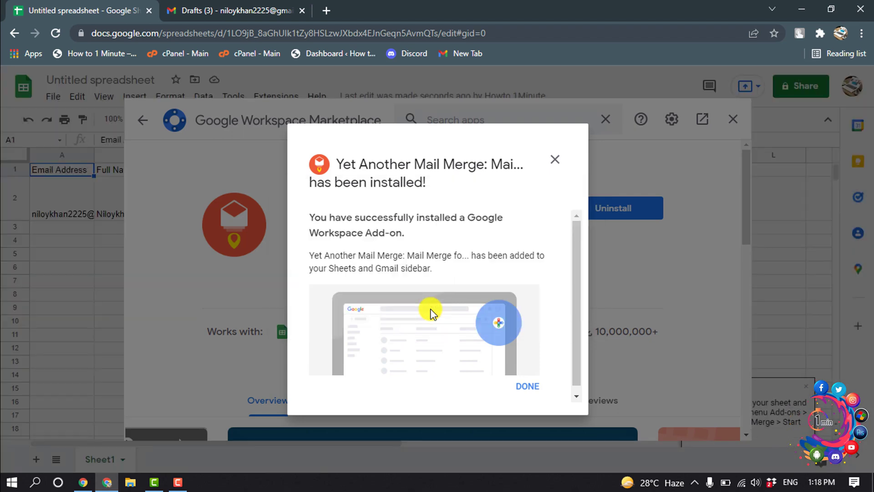
click(526, 387)
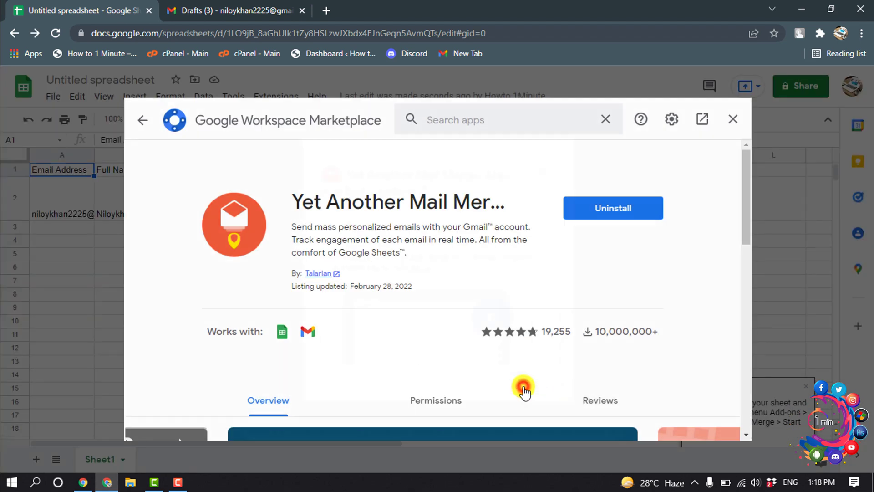
Close the Marketplace and enter two more recipients' email addresses and full names in rows 3 and 4
click(732, 120)
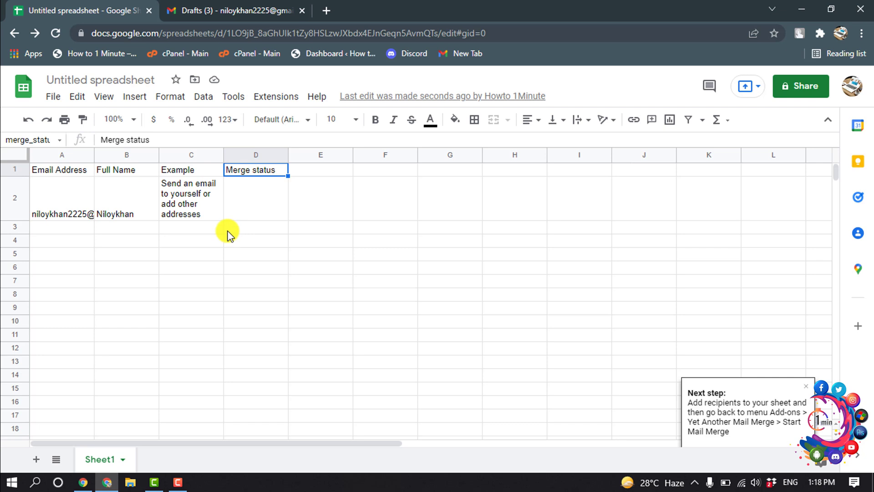
click(56, 230)
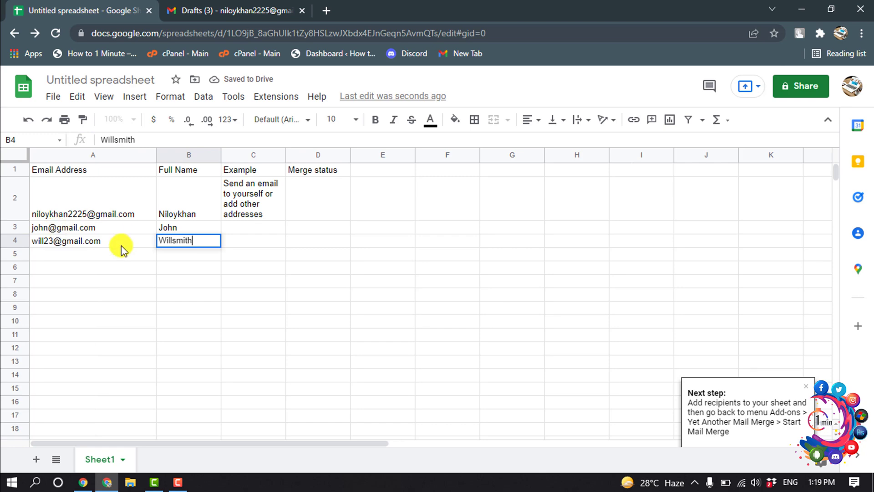
click(99, 250)
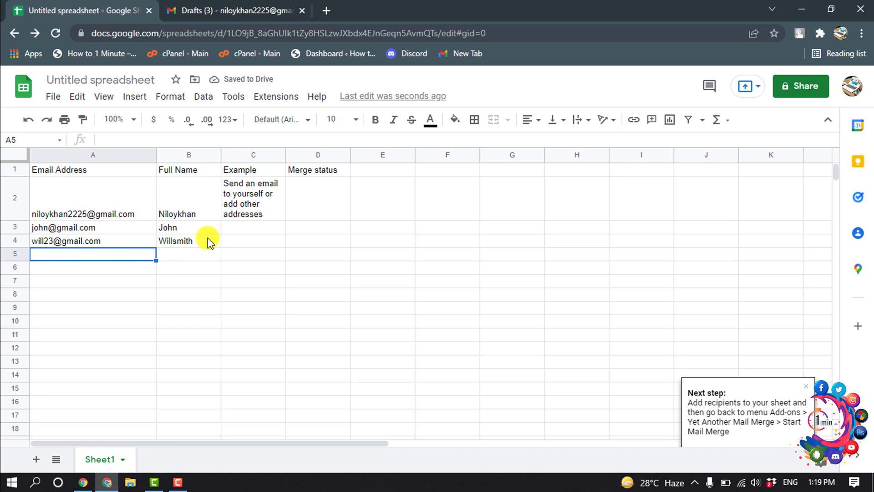
key(Down)
key(Down)
key(Right)
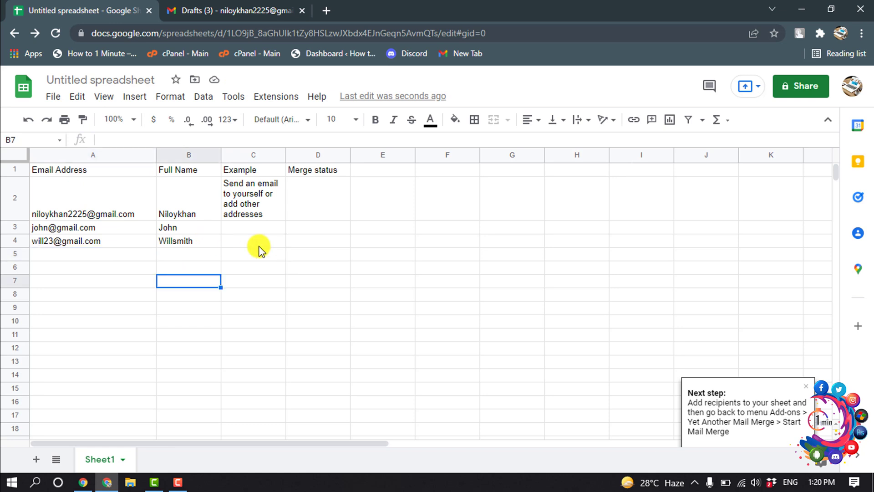
Start a new merge via Extensions > Yet Another Mail Merge > Start Mail Merge
click(278, 97)
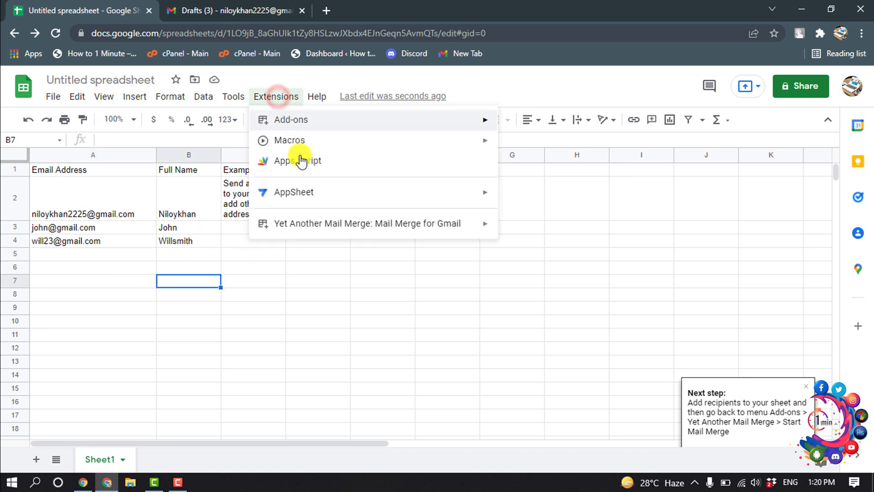
mouse_move(289, 226)
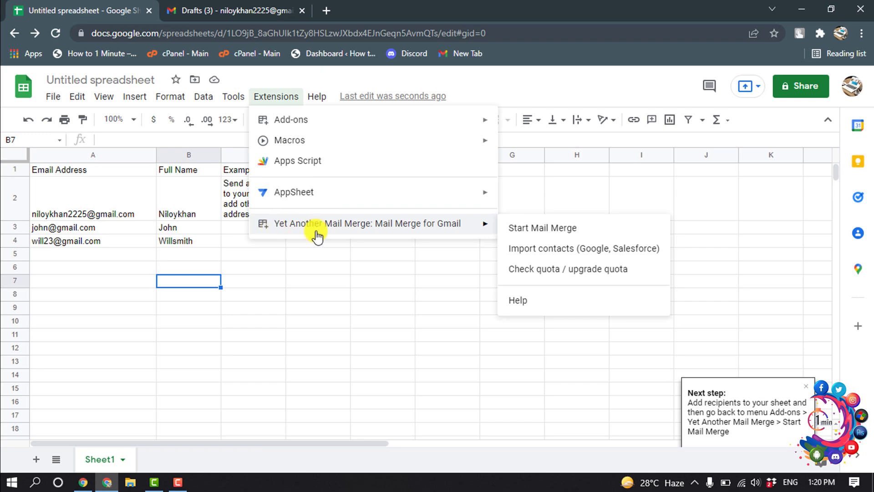
click(528, 235)
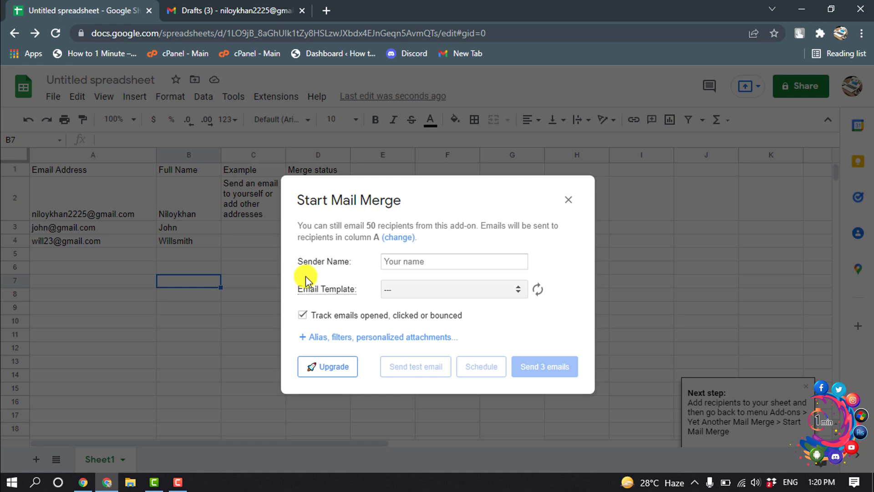
Enter the sender name and select the 'Test Emails' draft as the email template
click(410, 261)
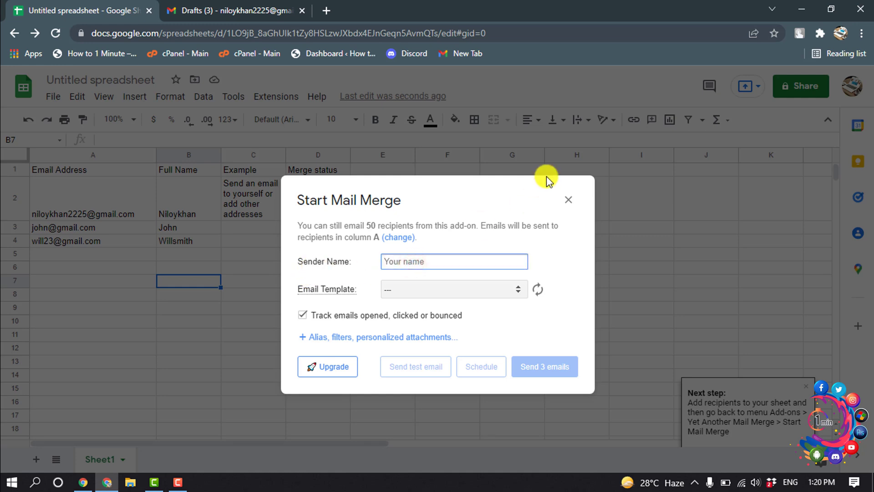
text(howto1minute)
click(391, 291)
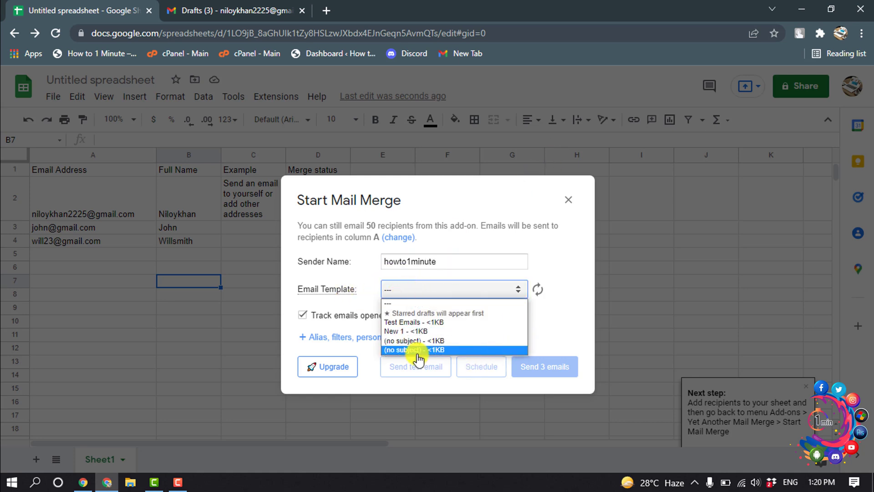
click(416, 322)
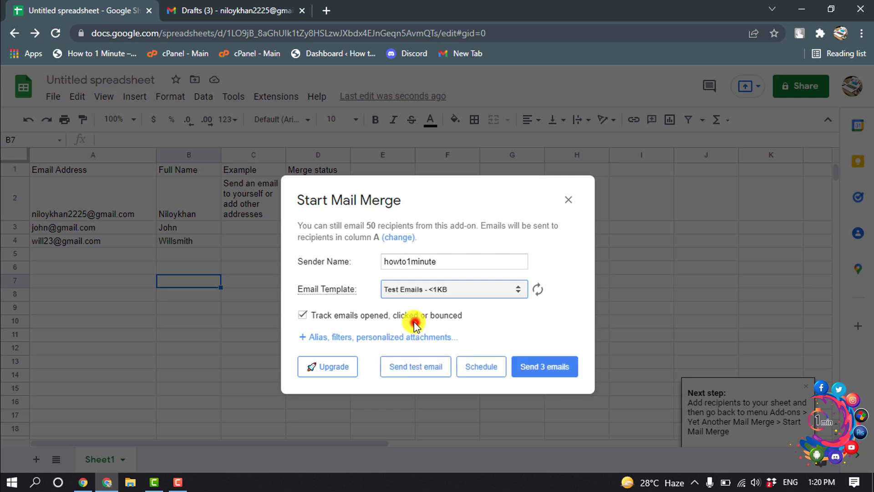
Send the 3 emails and close the confirmation to view the Tracking Report's merge statuses
click(543, 371)
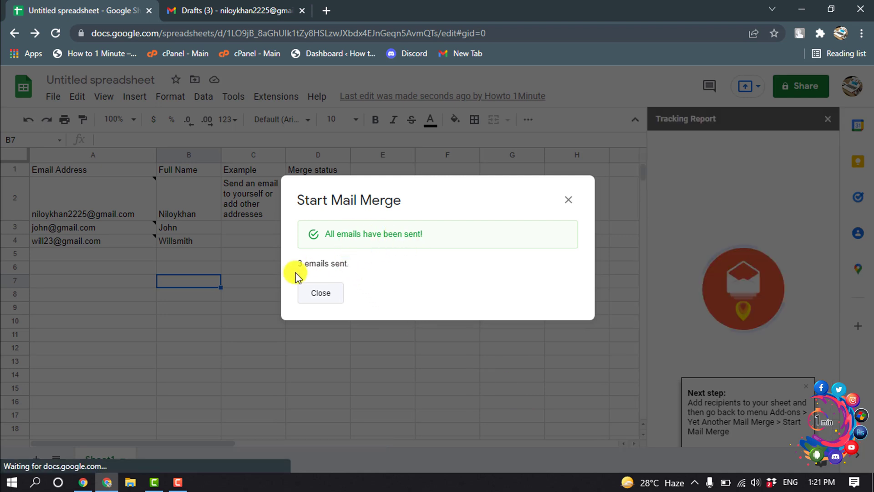
click(320, 295)
click(244, 266)
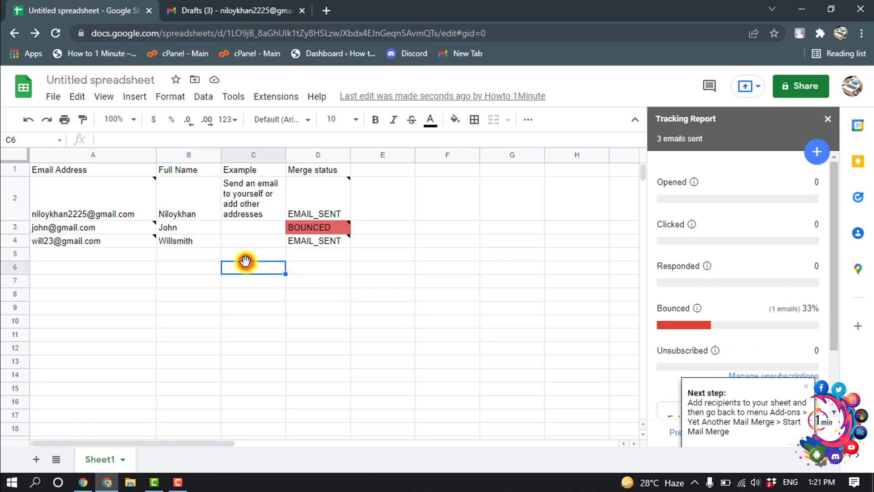